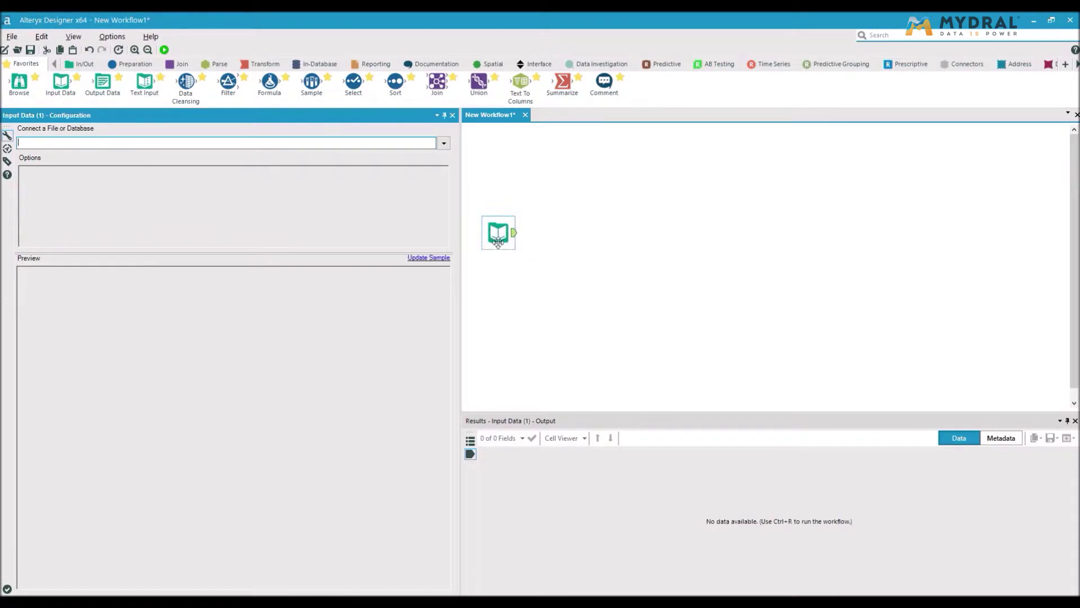
# Connect the Input Data tool to the SportUp-Data Excel file in the Source folder, using its Commande$ sheet
pyautogui.click(443, 144)
pyautogui.click(445, 161)
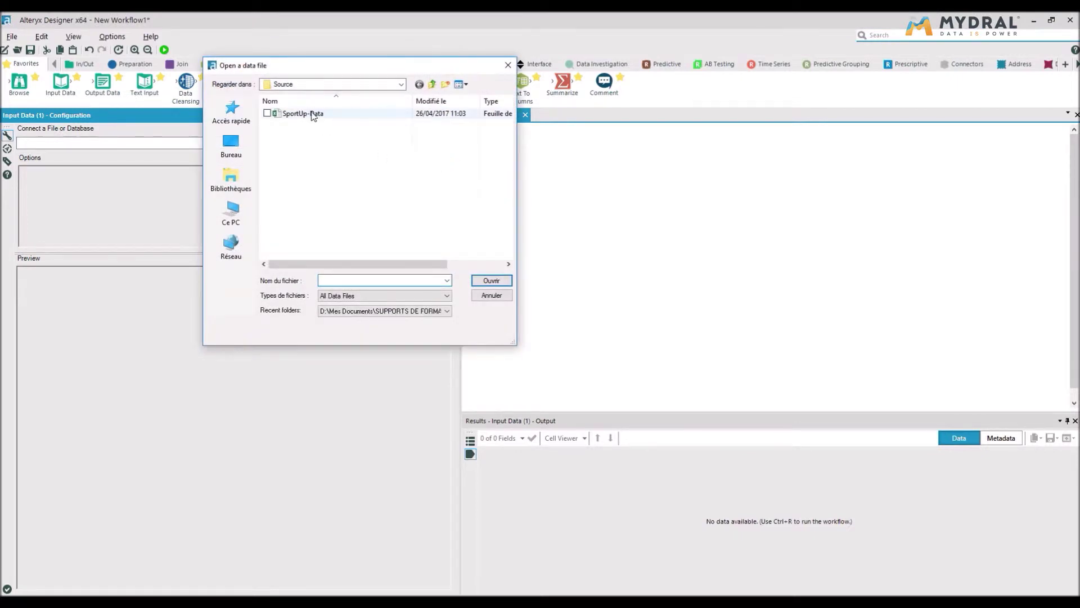
pyautogui.doubleClick(312, 115)
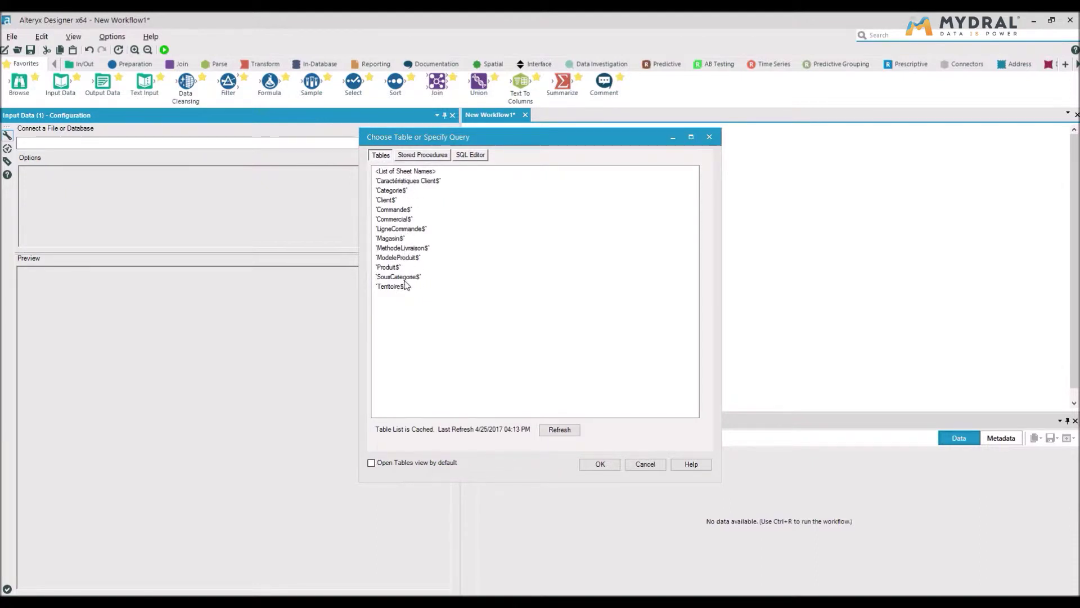
pyautogui.doubleClick(403, 209)
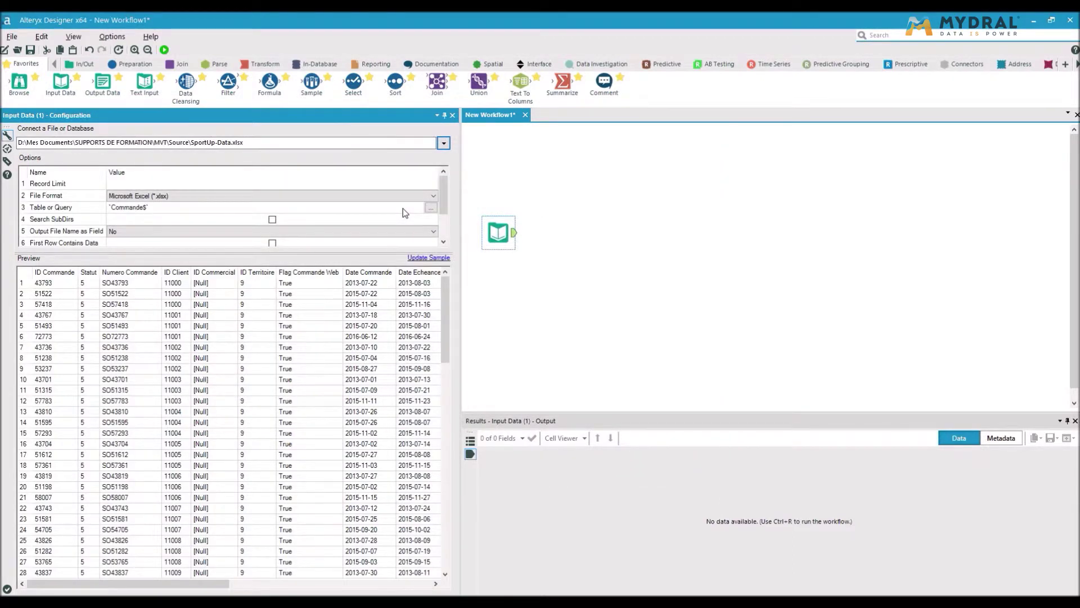
# Place a Summarize tool on the canvas, connect it to the Input Data output, and look through its available fields
pyautogui.click(263, 65)
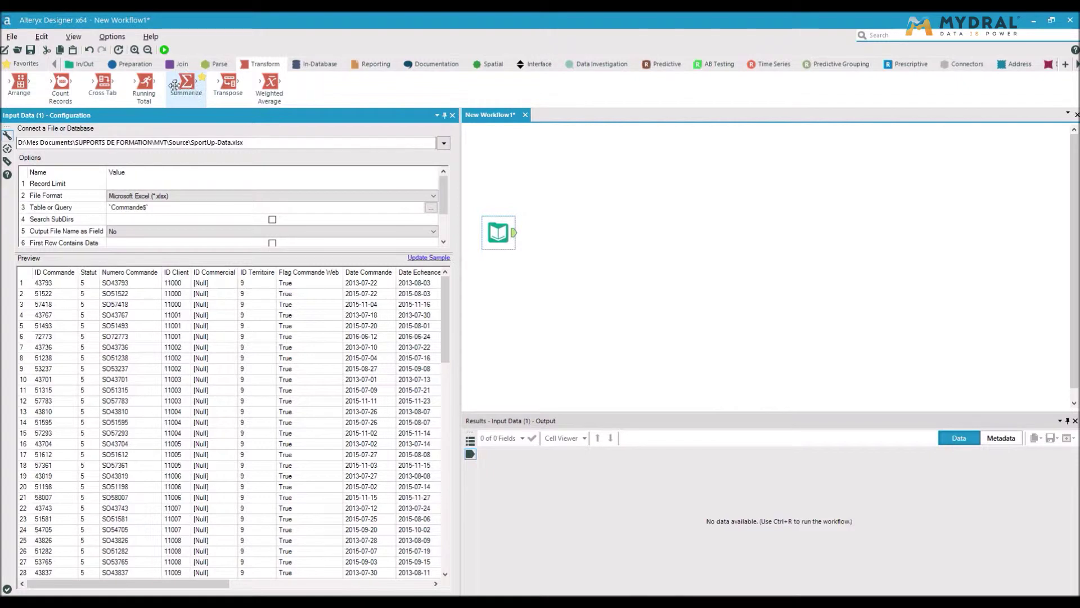
pyautogui.moveTo(179, 79); pyautogui.dragTo(585, 232)
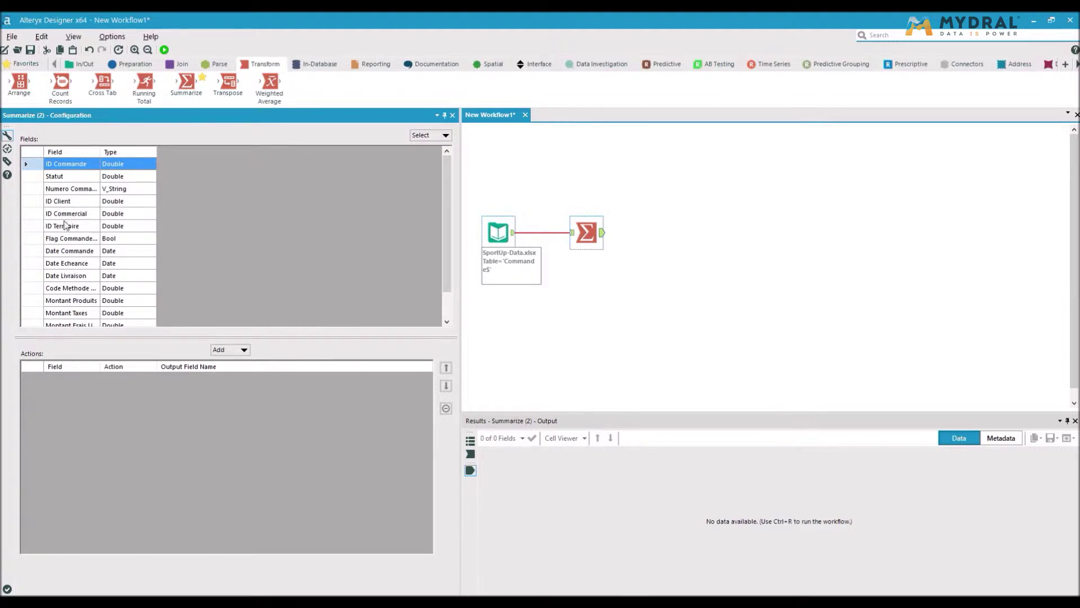
pyautogui.scroll(-1, 106, 274)
pyautogui.scroll(1, 107, 275)
pyautogui.click(122, 202)
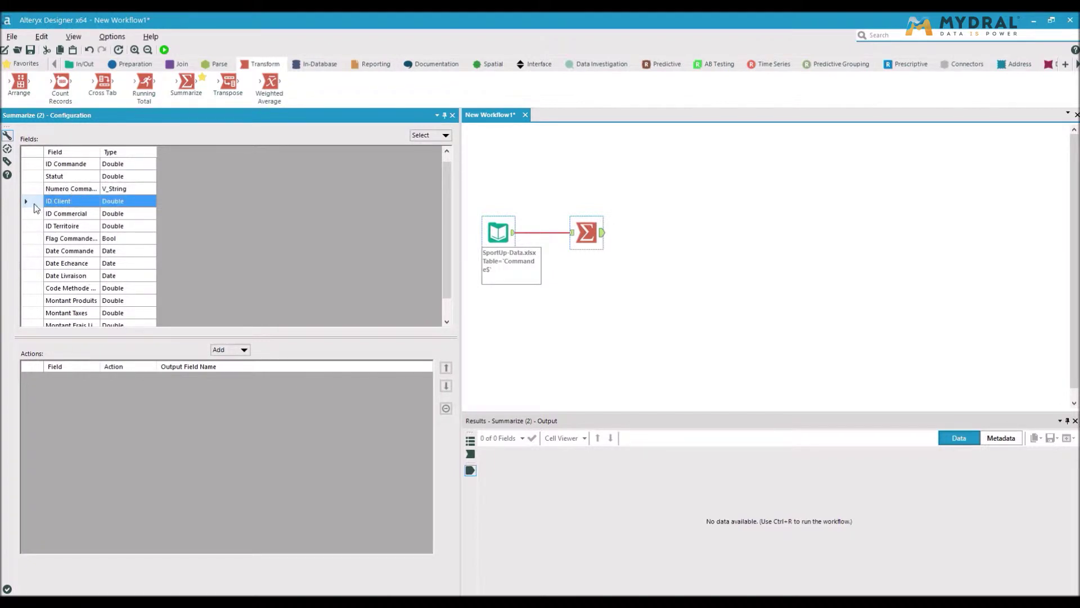
# Set the Summarize tool to count ID Commande and group by ID Client
pyautogui.click(32, 164)
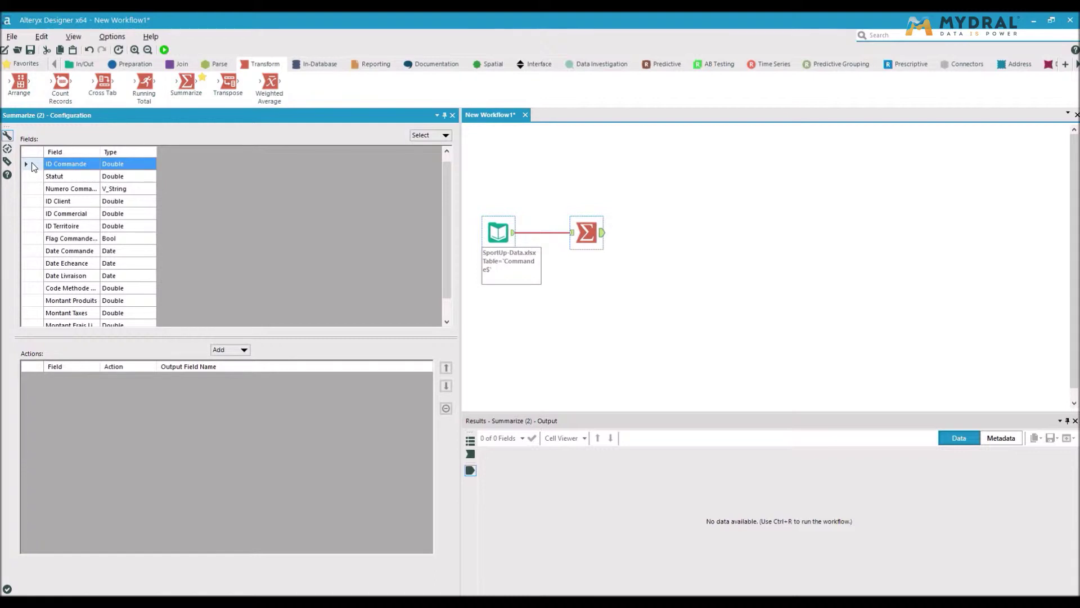
pyautogui.click(243, 350)
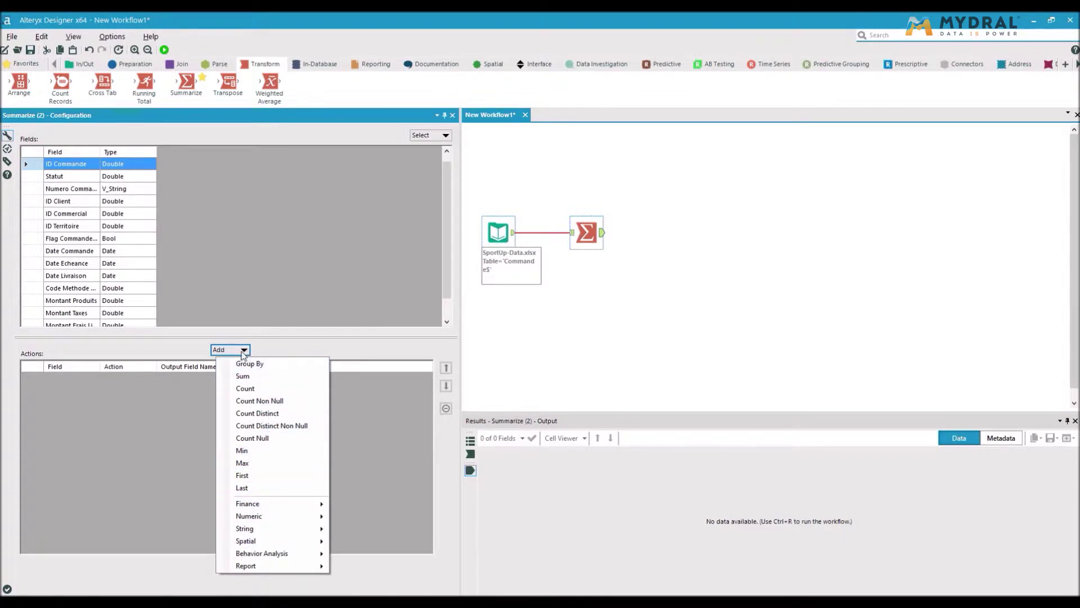
pyautogui.click(260, 389)
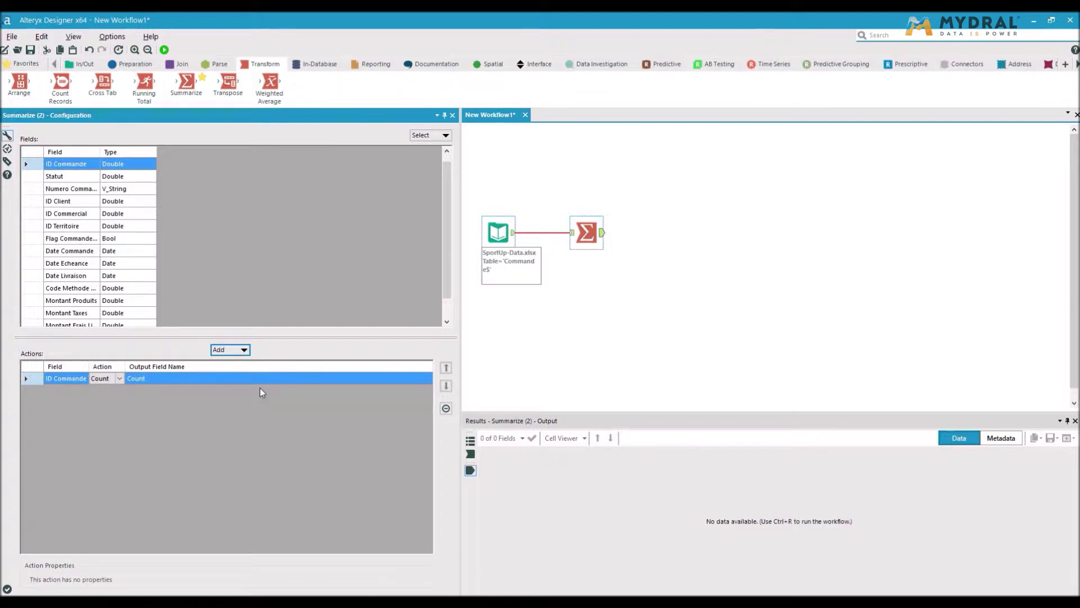
pyautogui.click(36, 202)
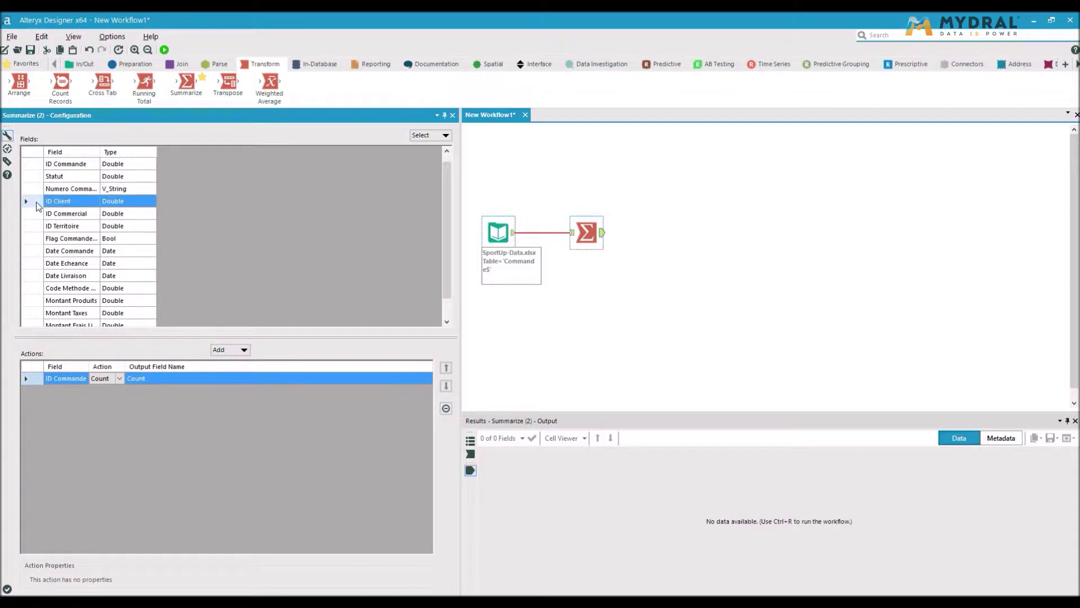
pyautogui.click(244, 351)
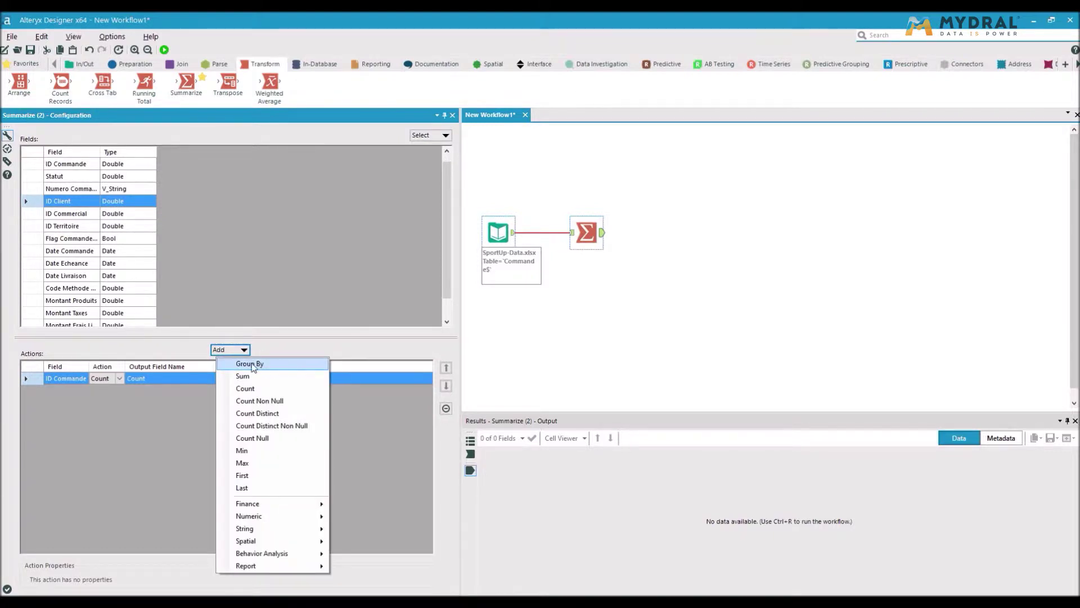
pyautogui.click(288, 369)
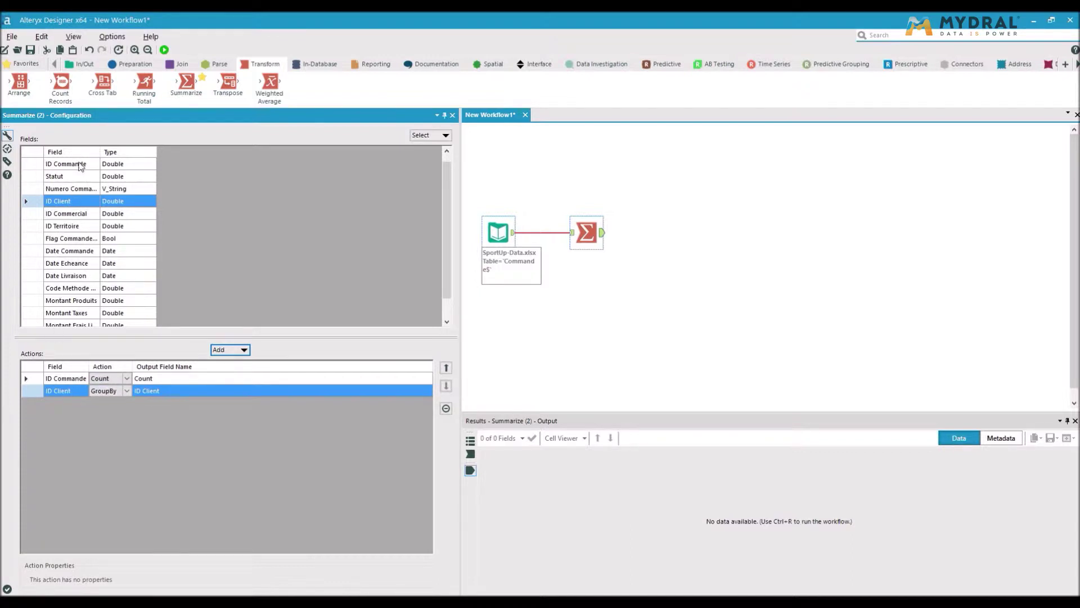
# Attach a Browse tool to the Summarize output and run the workflow
pyautogui.click(82, 68)
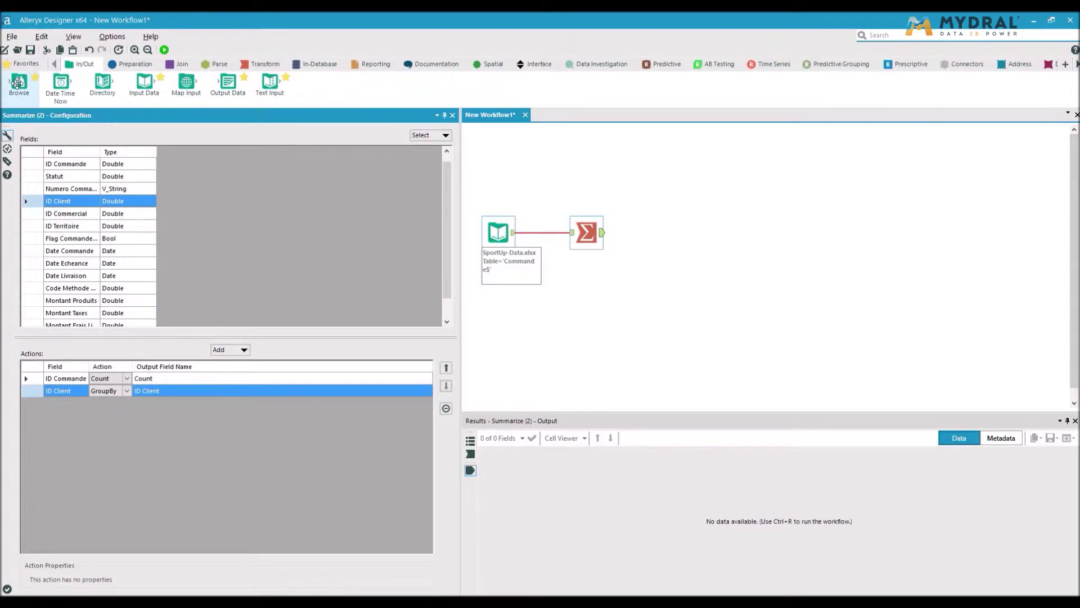
pyautogui.moveTo(590, 219); pyautogui.dragTo(652, 230)
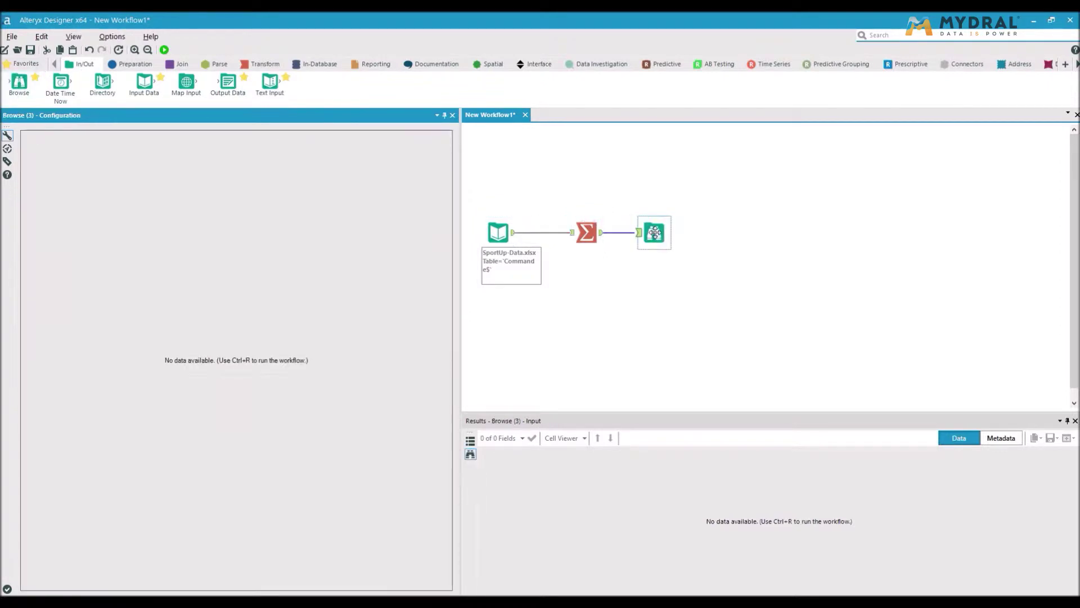
pyautogui.click(164, 50)
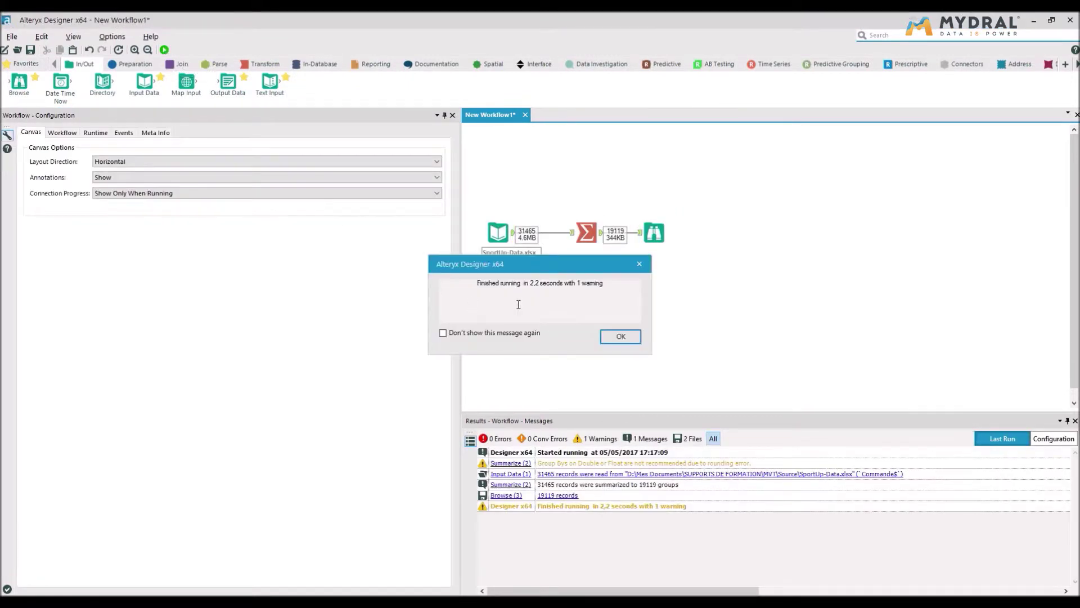
pyautogui.click(620, 336)
# Examine the order count for each ID Client in the Browse tool's results
pyautogui.click(655, 232)
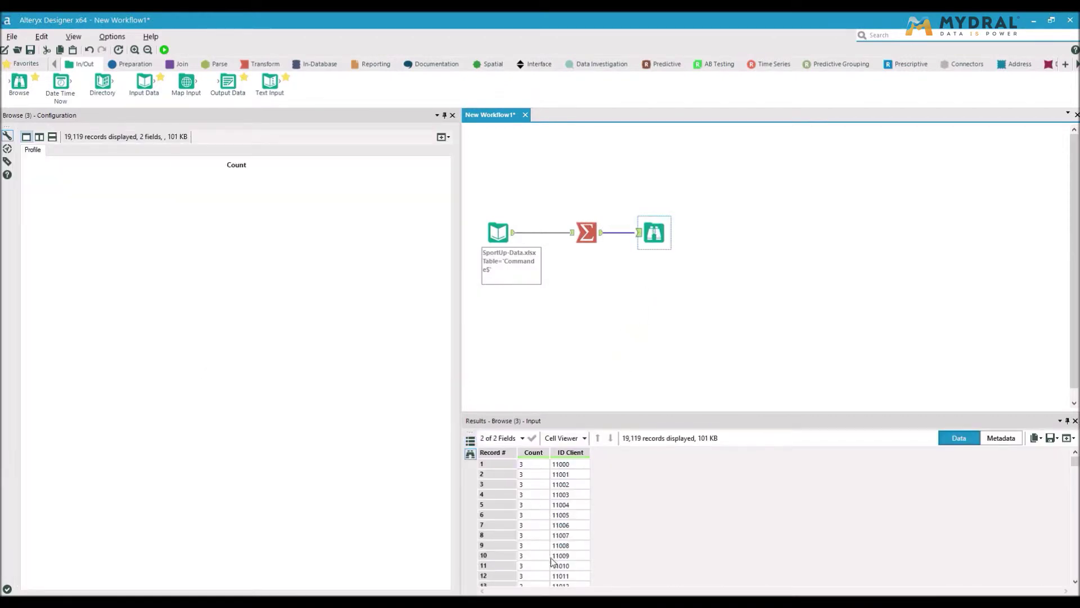
pyautogui.click(570, 476)
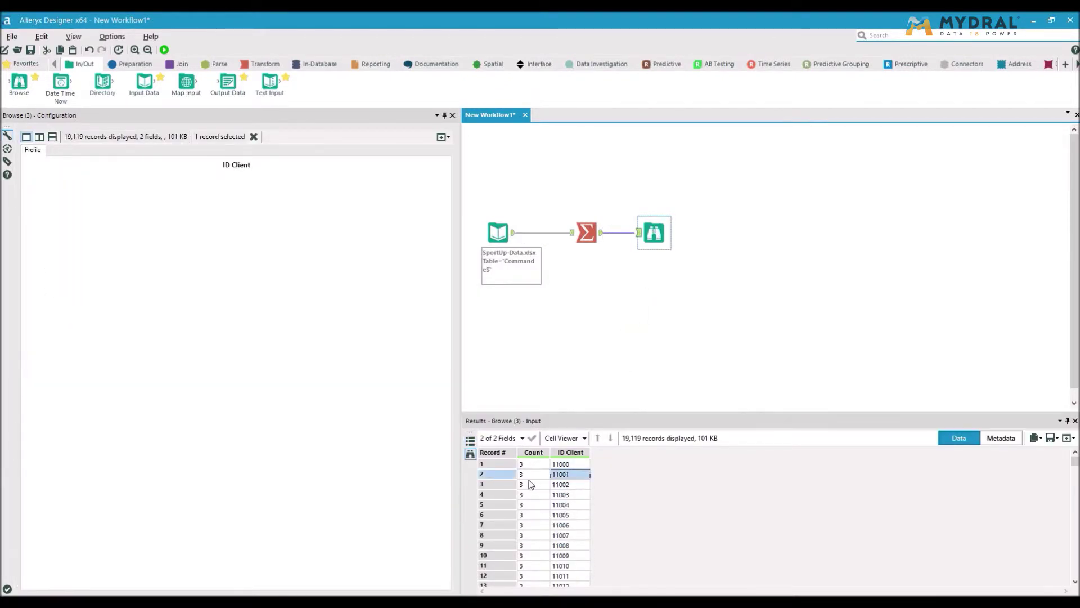
pyautogui.click(530, 483)
pyautogui.click(564, 511)
pyautogui.click(537, 514)
pyautogui.scroll(-20, 563, 529)
pyautogui.scroll(-3, 564, 543)
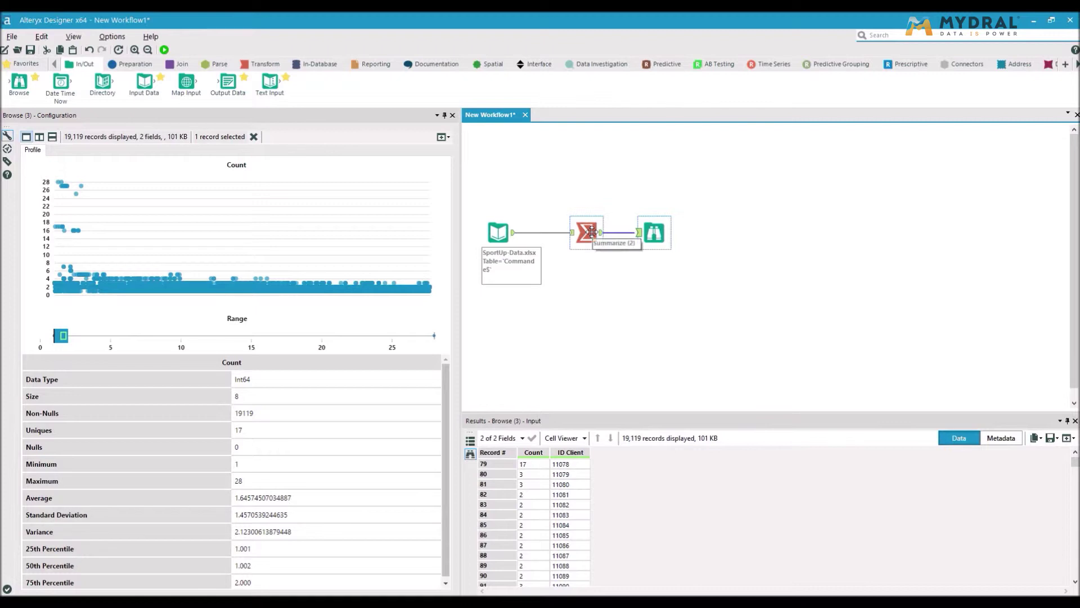
pyautogui.click(534, 454)
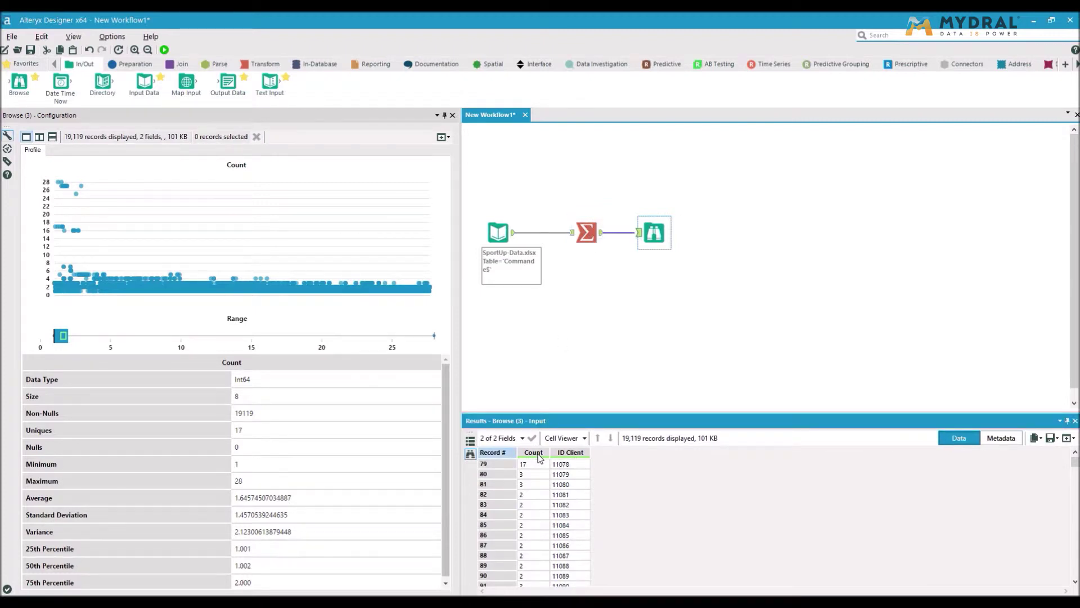
# Rename the Summarize tool's Count output field as "Nombre de commandes effectuées"
pyautogui.click(589, 237)
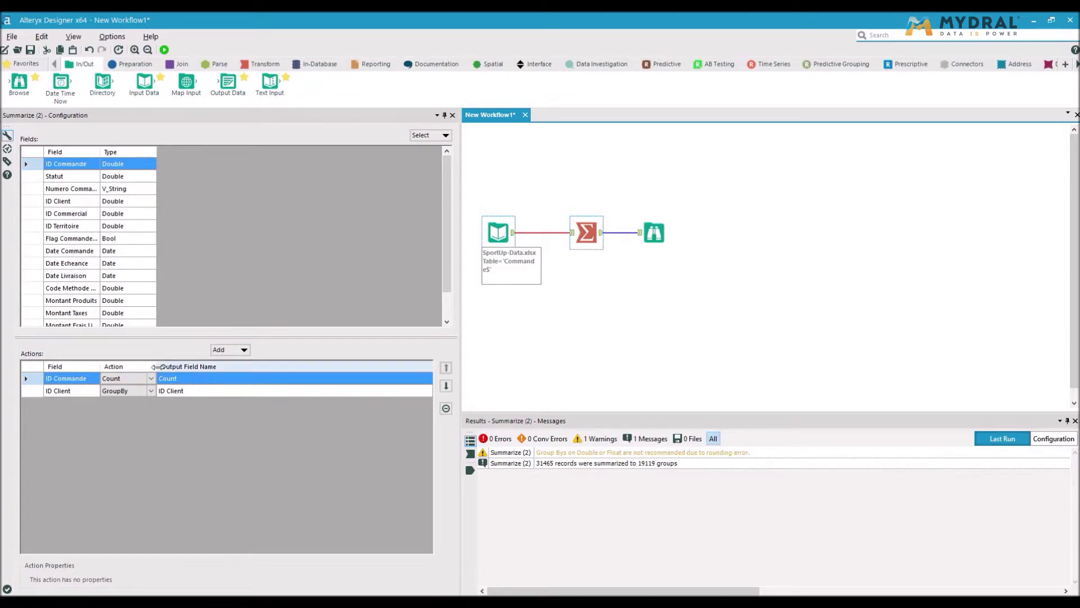
pyautogui.click(187, 381)
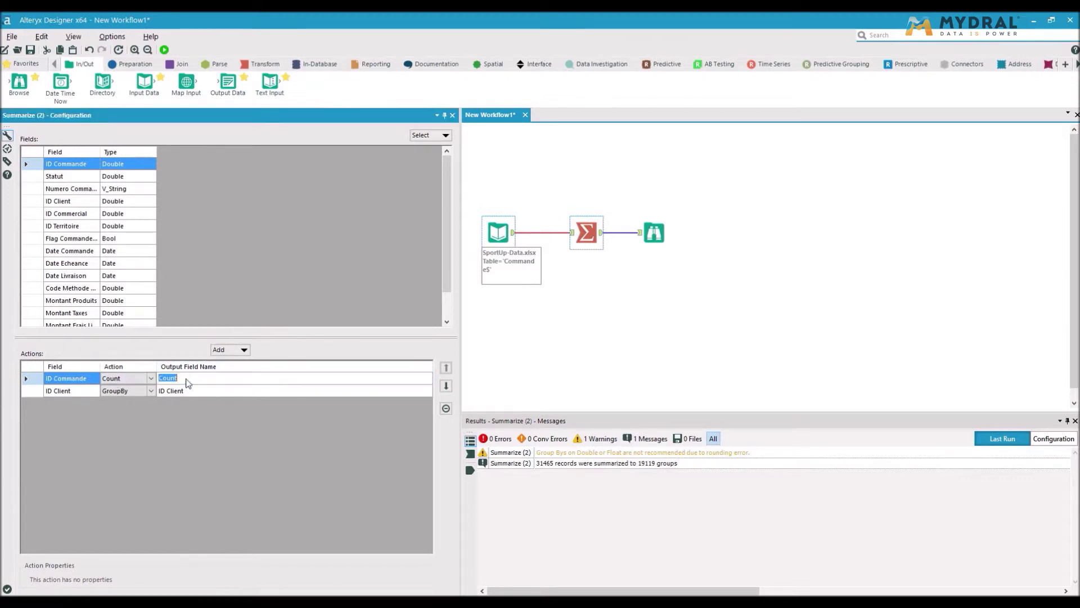
pyautogui.doubleClick(188, 379)
pyautogui.write('Nombre de commandes effectuées')
pyautogui.press('Return')
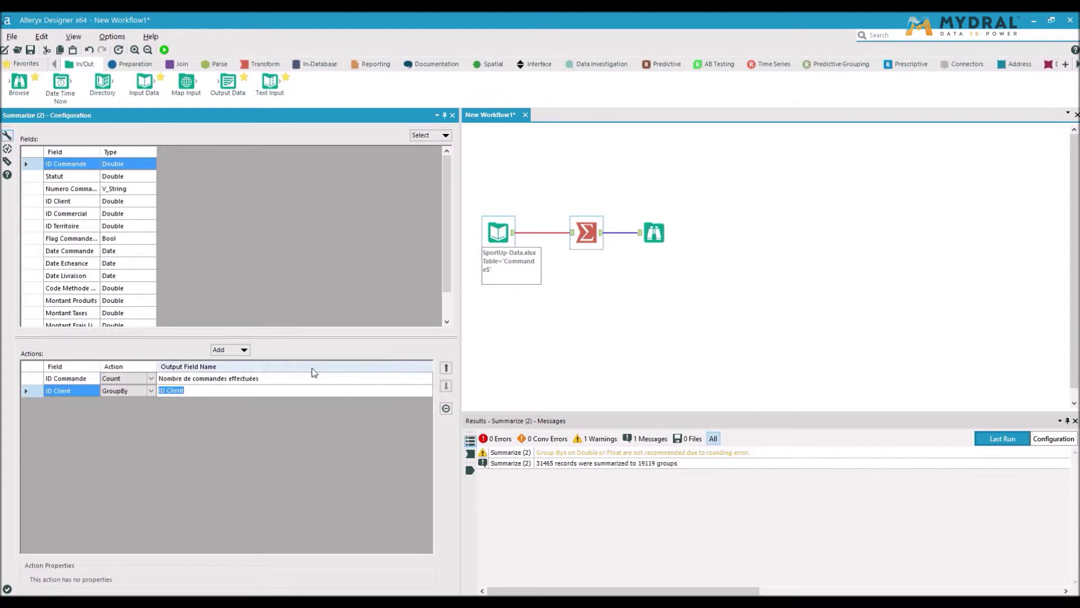
# Check the column order in the Browse results and move the ID Commande count below the ID Client grouping in Summarize
pyautogui.click(25, 375)
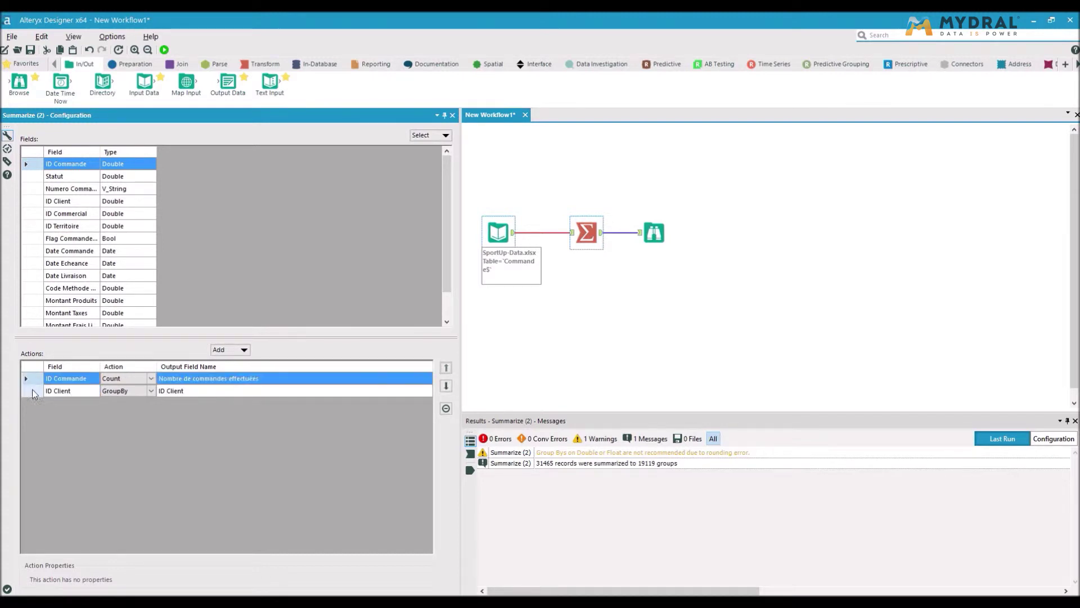
pyautogui.click(651, 238)
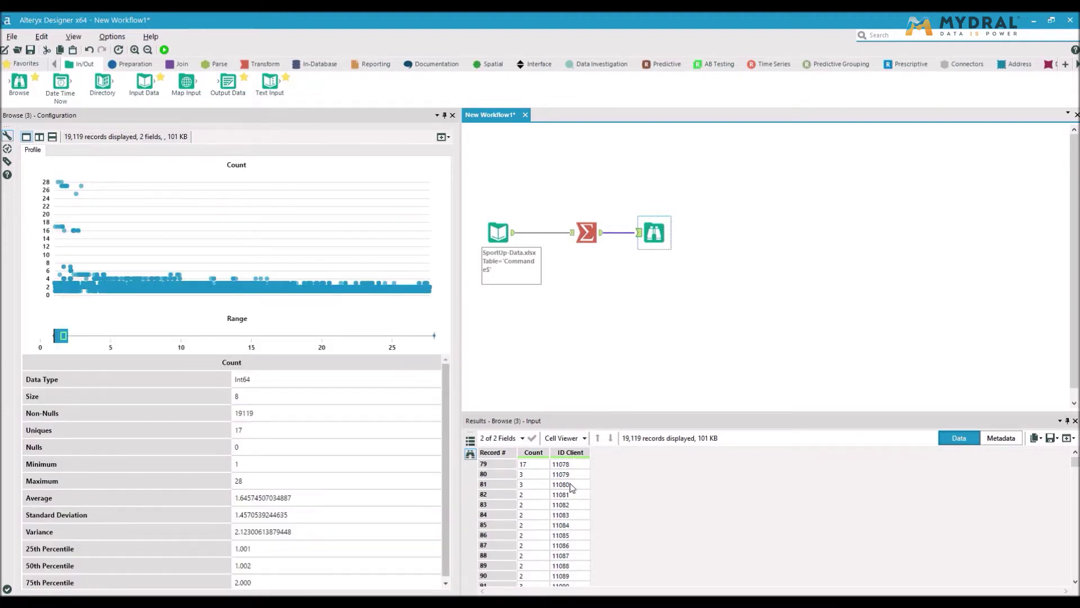
pyautogui.click(586, 231)
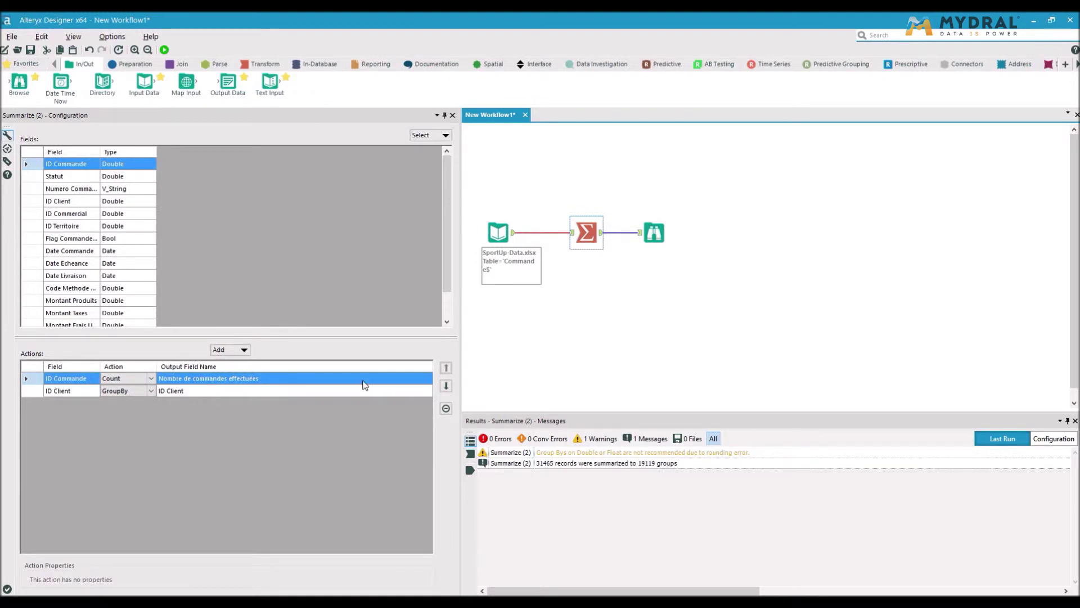
pyautogui.click(447, 386)
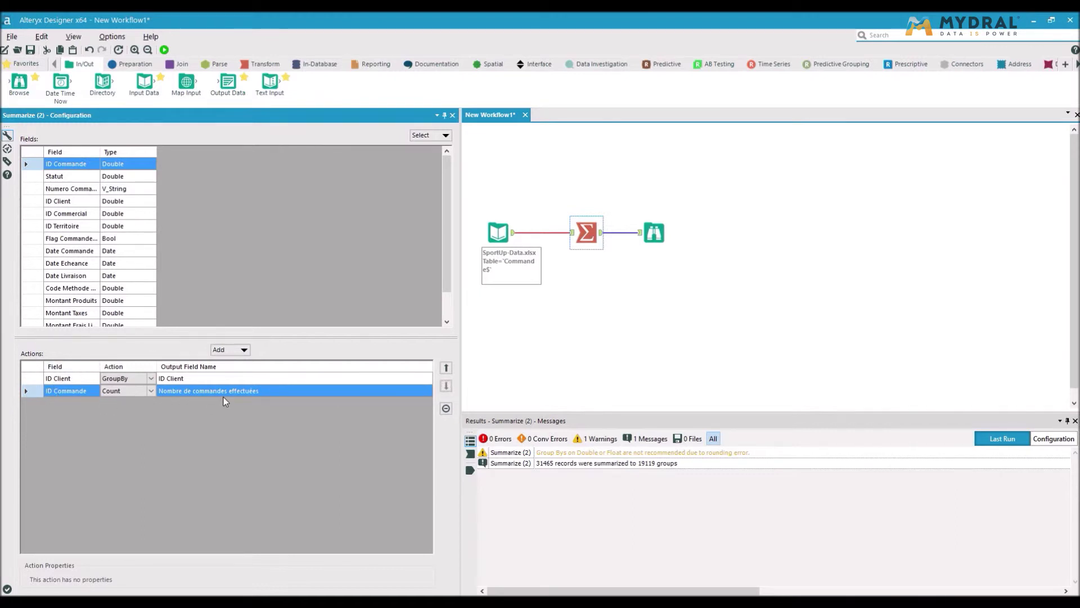
# Rerun the workflow and review the reordered and renamed columns in the Browse results
pyautogui.click(164, 50)
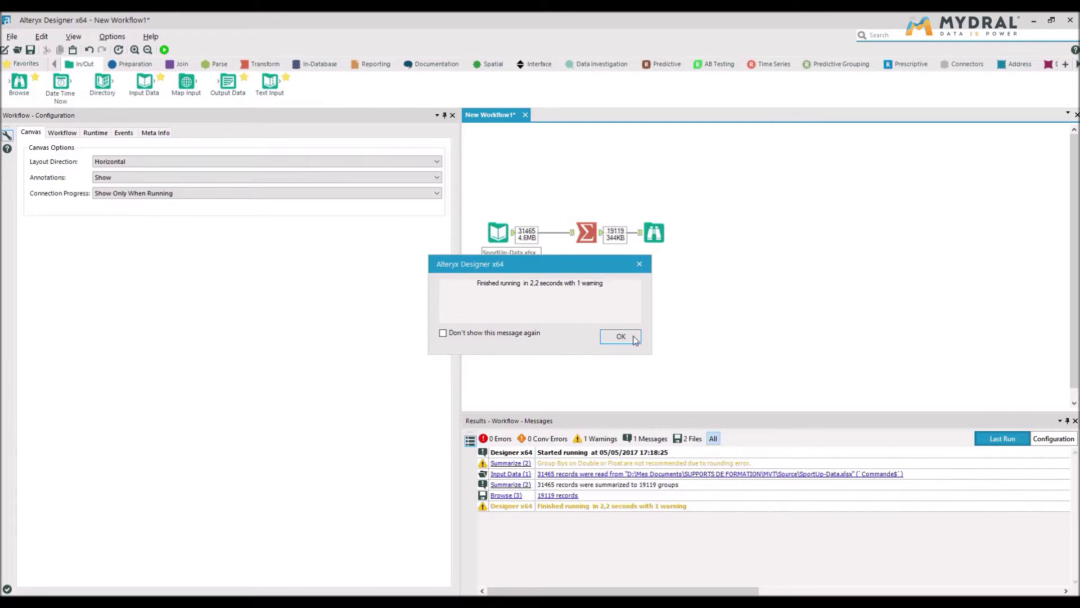
pyautogui.click(620, 337)
pyautogui.click(652, 233)
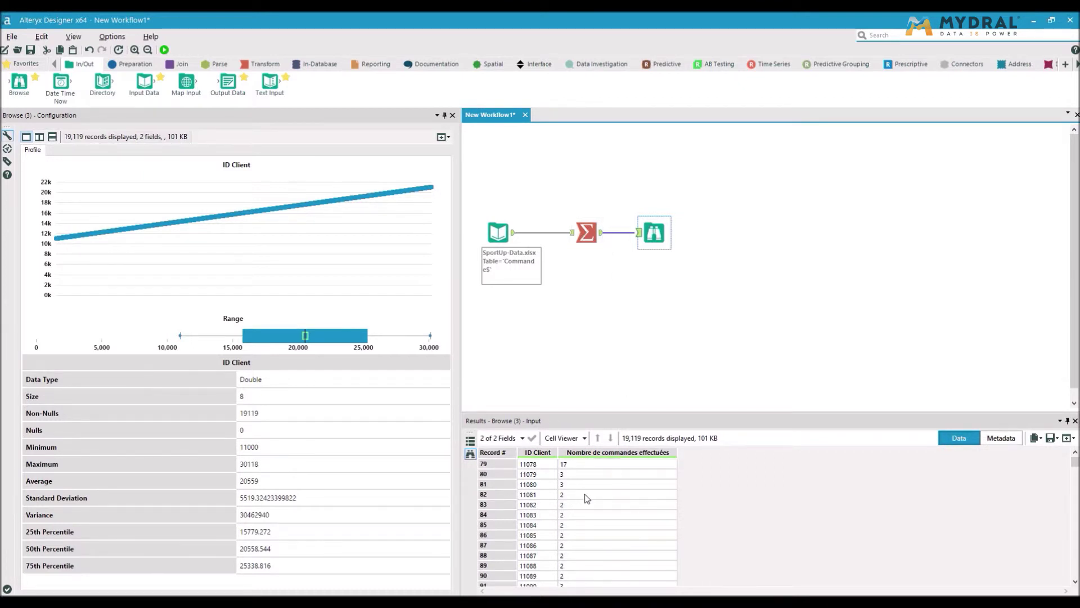
pyautogui.scroll(3, 603, 506)
# Remove the ID Commande count action from the Summarize tool
pyautogui.click(585, 239)
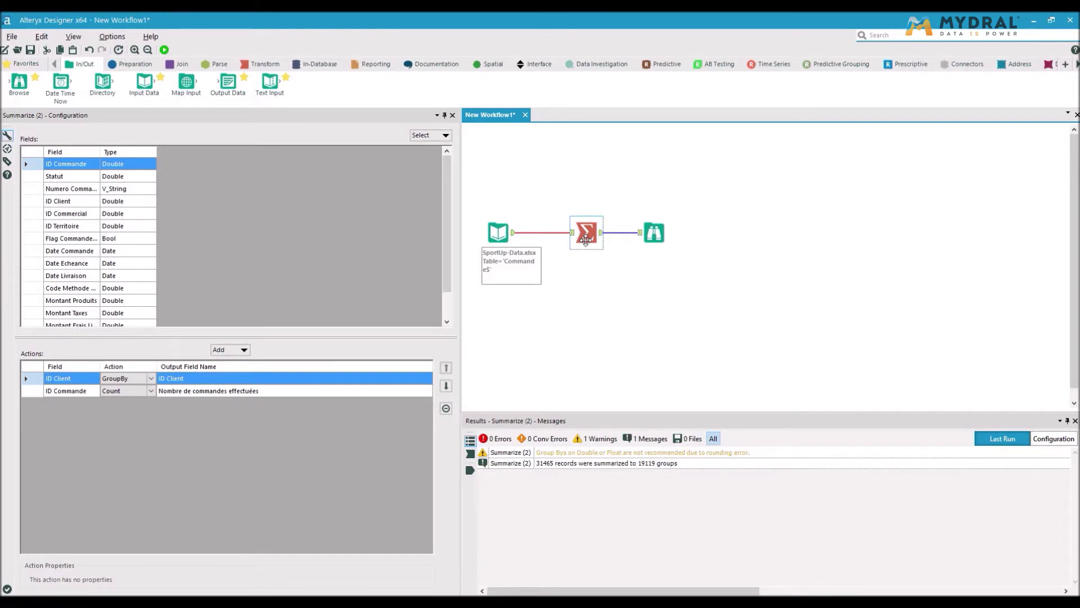
pyautogui.click(35, 393)
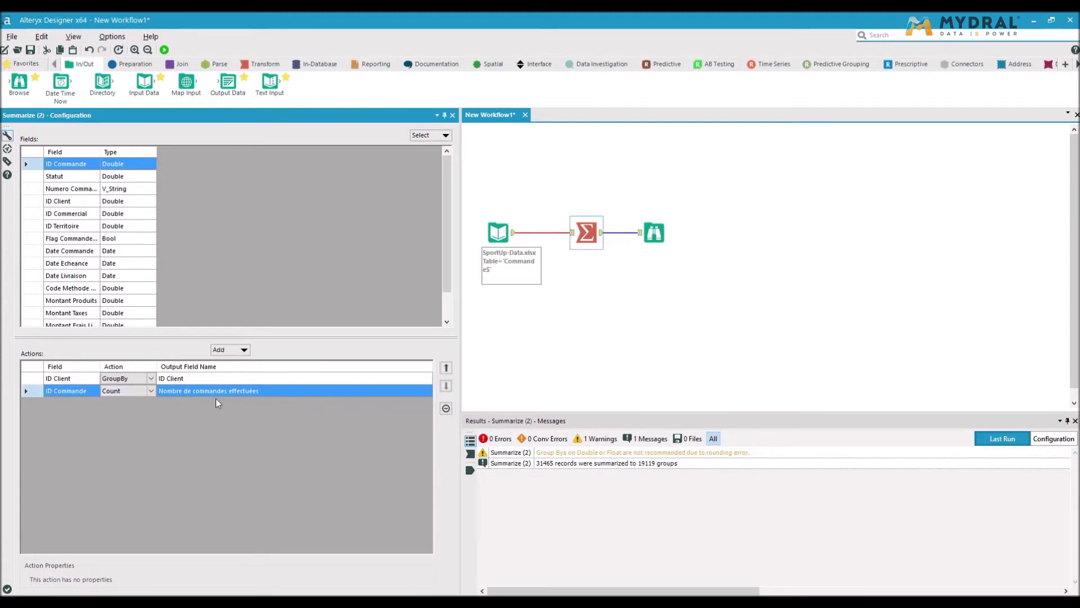
pyautogui.click(446, 409)
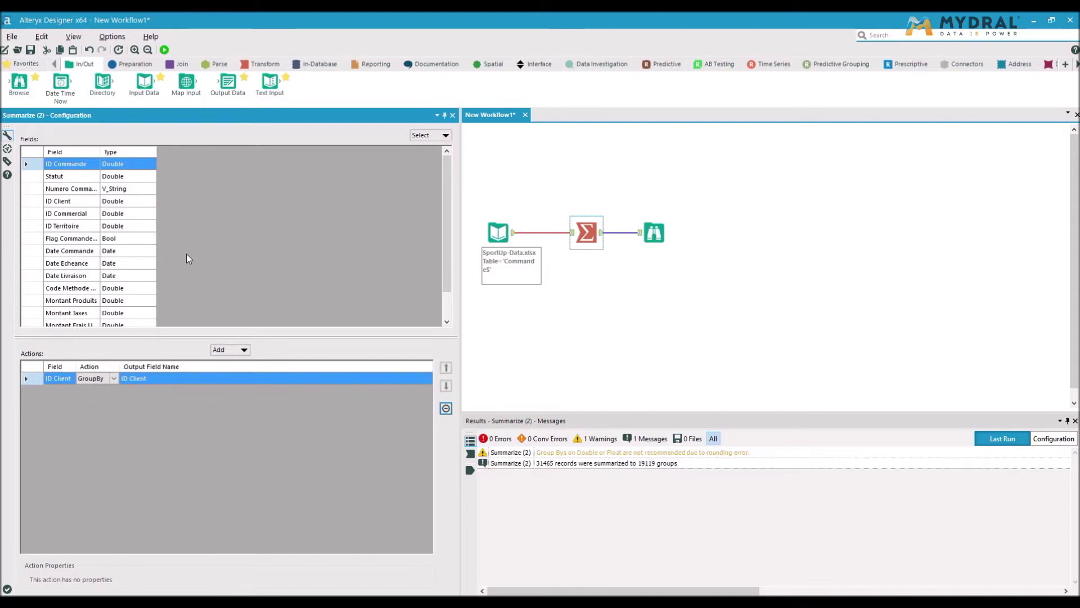
# Add a Sum action on the Montant Total field to the Summarize tool
pyautogui.scroll(-1, 186, 254)
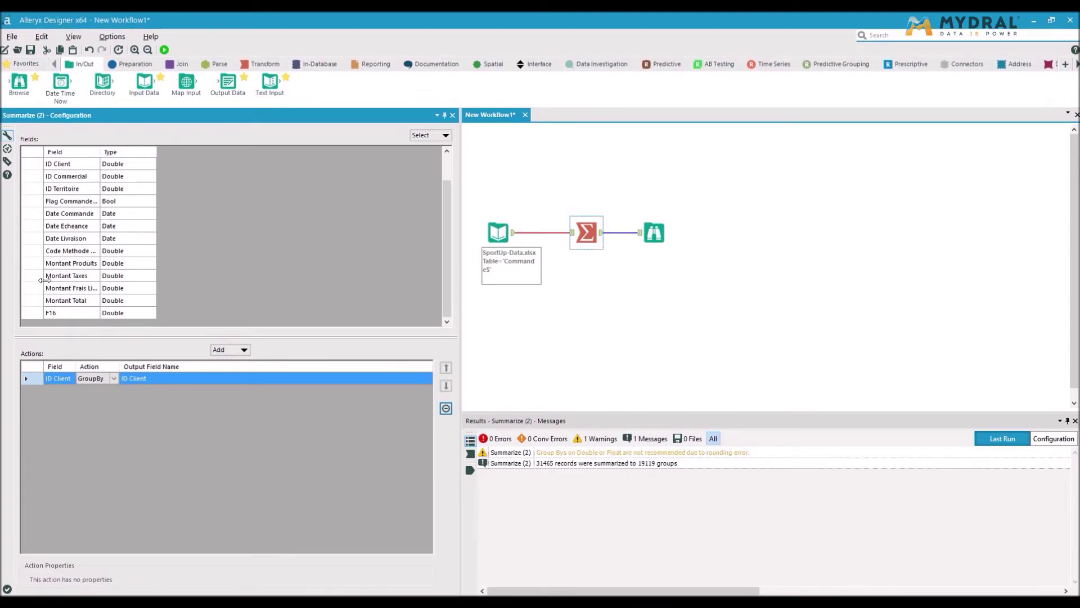
pyautogui.click(39, 304)
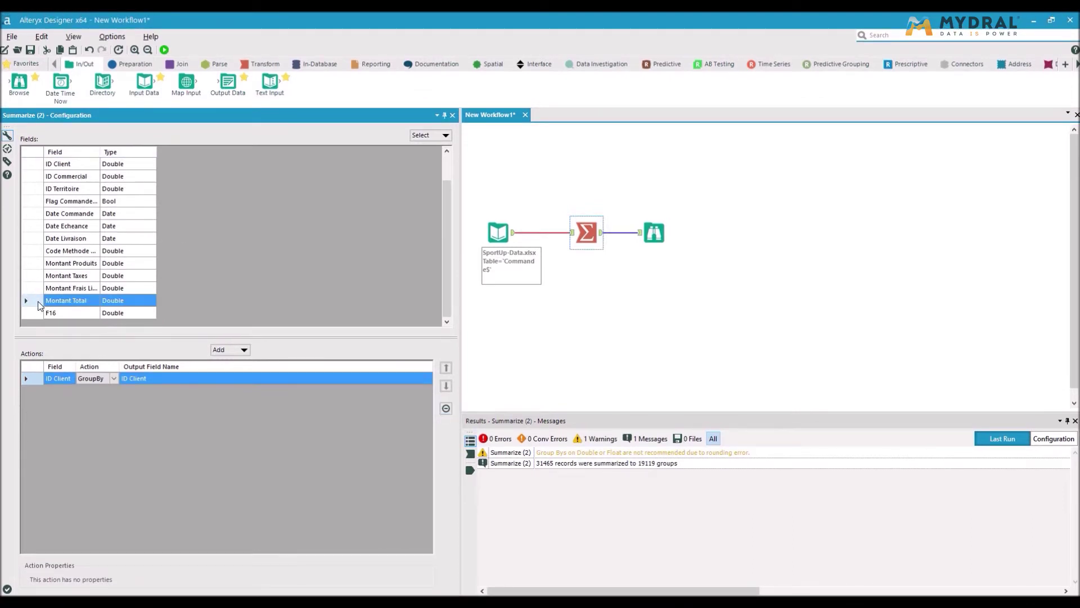
pyautogui.click(245, 350)
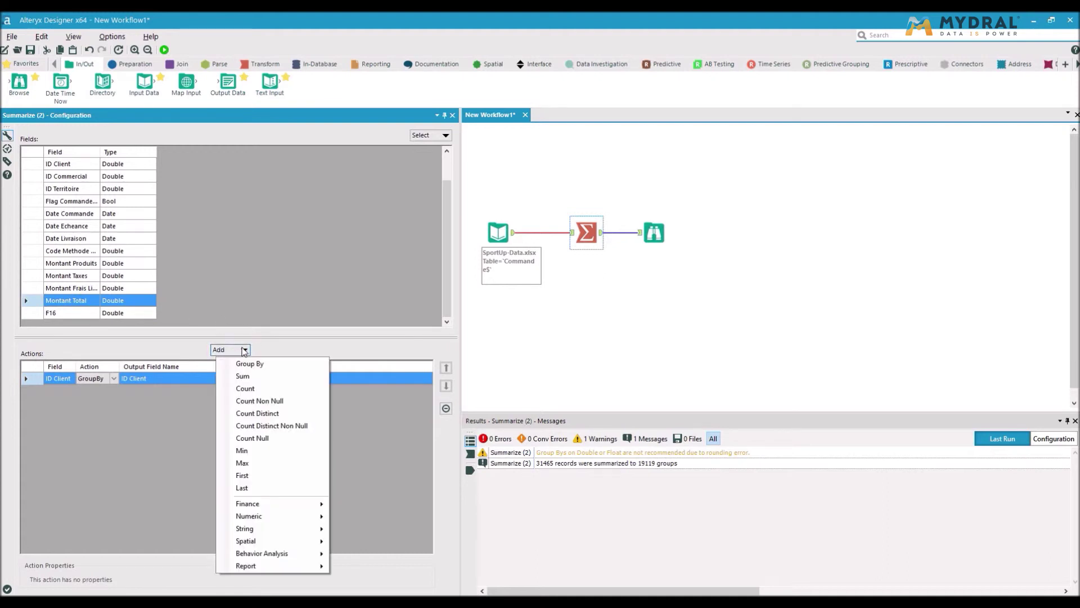
pyautogui.click(267, 377)
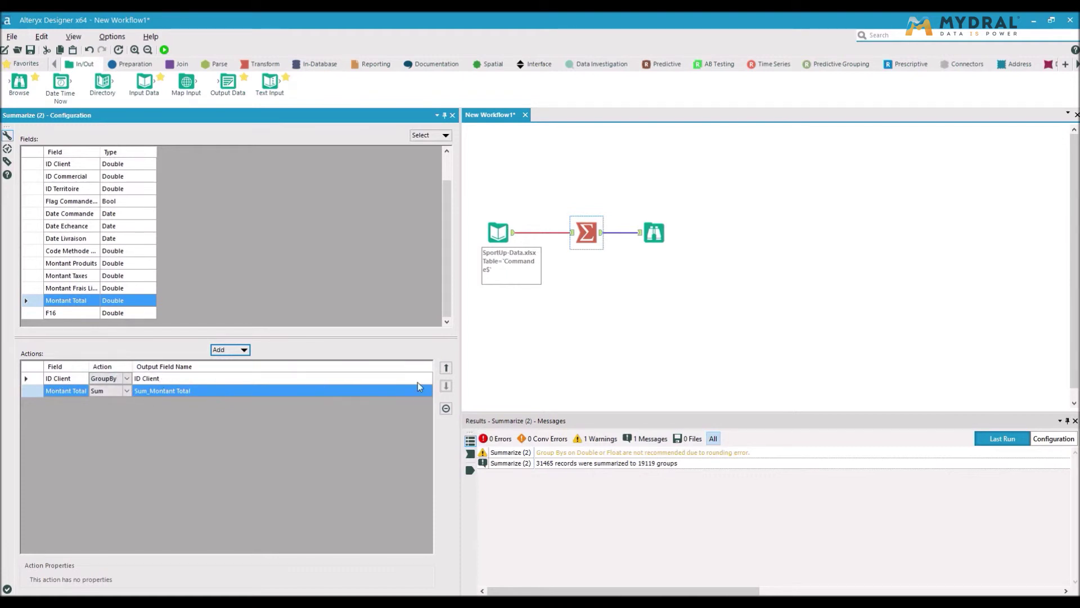
# Rerun the workflow and review the summed Montant Total per ID Client in the Browse results
pyautogui.click(164, 50)
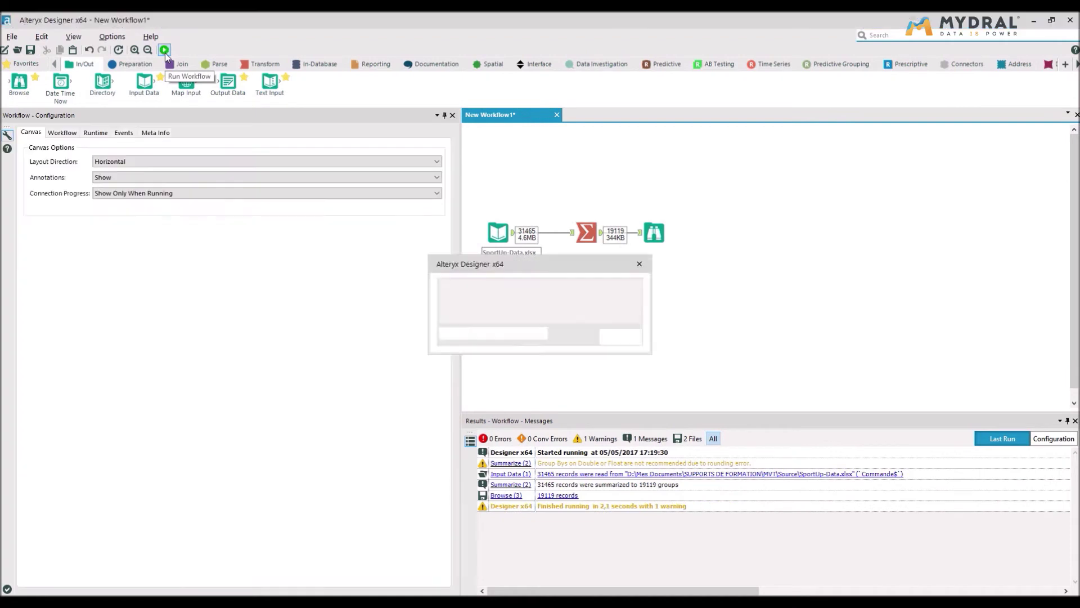
pyautogui.click(621, 336)
pyautogui.click(654, 233)
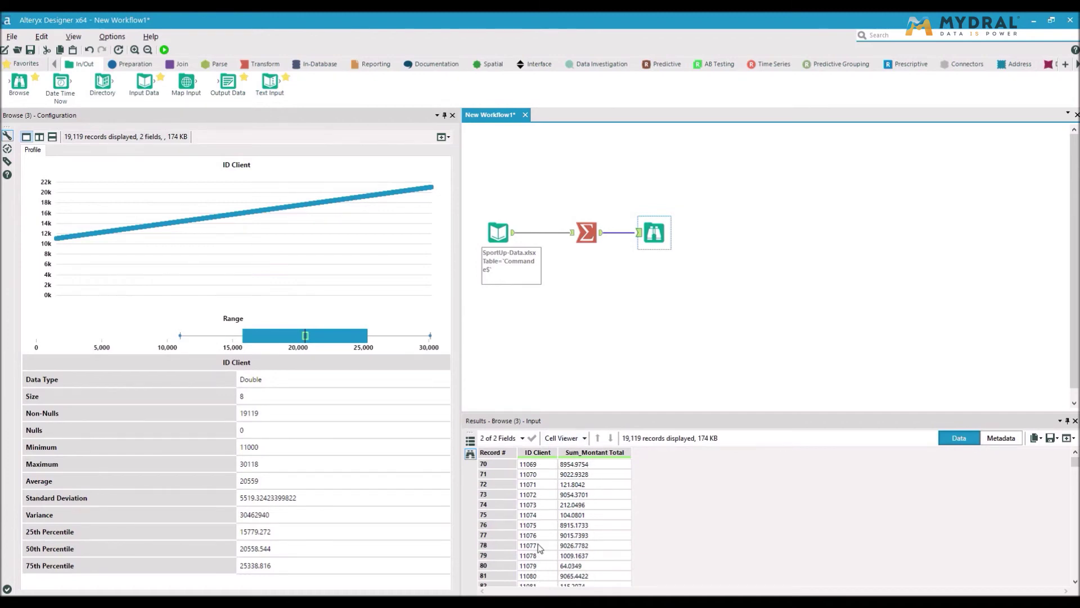
# Reopen the Summarize configuration, check the available actions for ID Client, and remove its GroupBy action
pyautogui.click(587, 232)
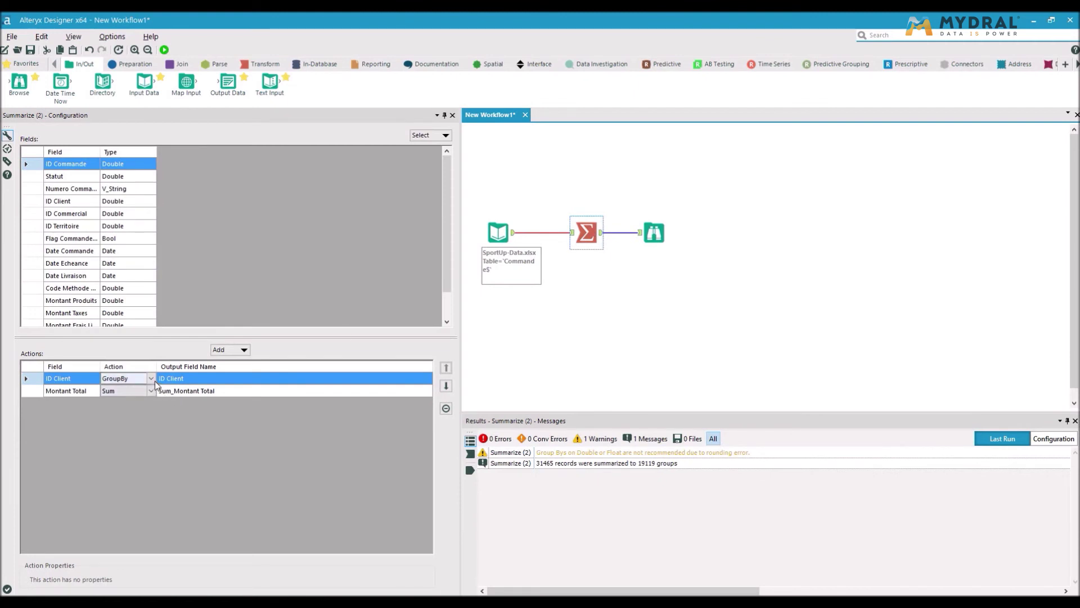
pyautogui.click(152, 379)
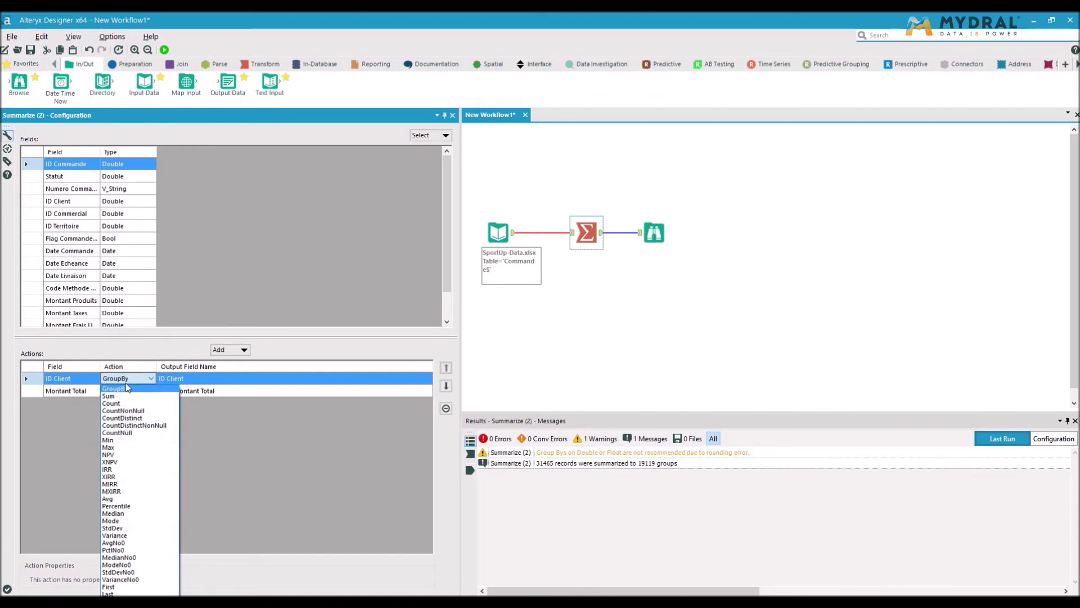
pyautogui.click(143, 379)
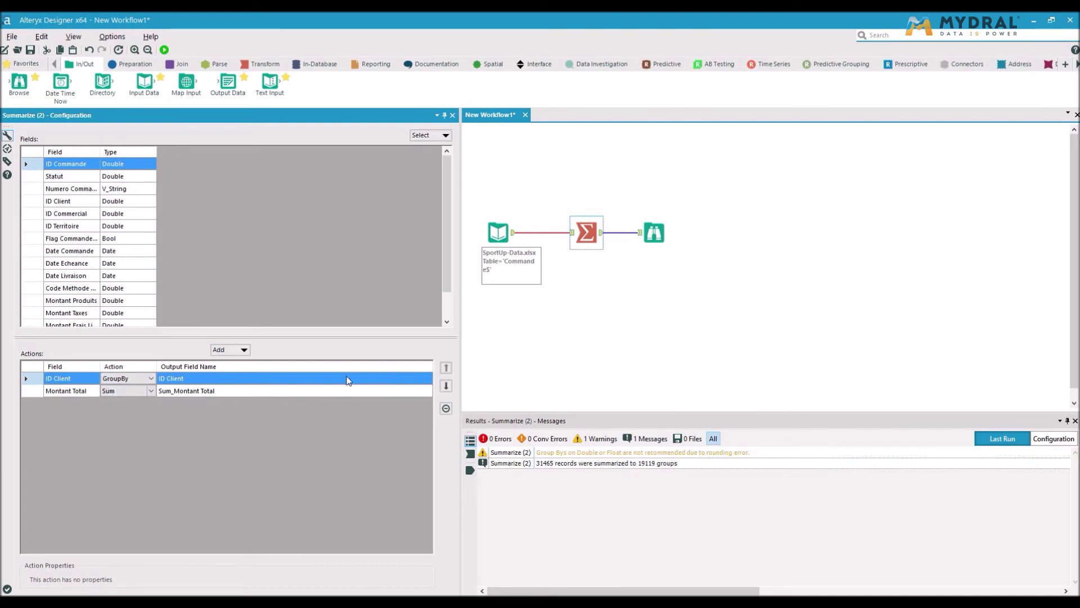
pyautogui.click(446, 407)
# Add a Count action on the ID Commande field to the Summarize tool
pyautogui.click(244, 350)
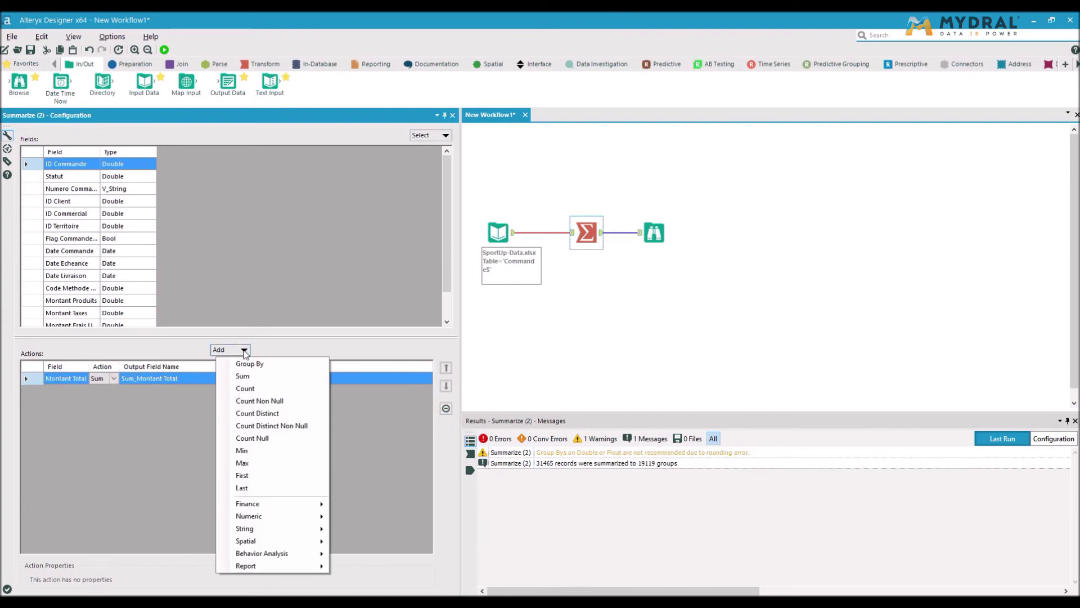
pyautogui.click(251, 388)
pyautogui.scroll(-1, 110, 269)
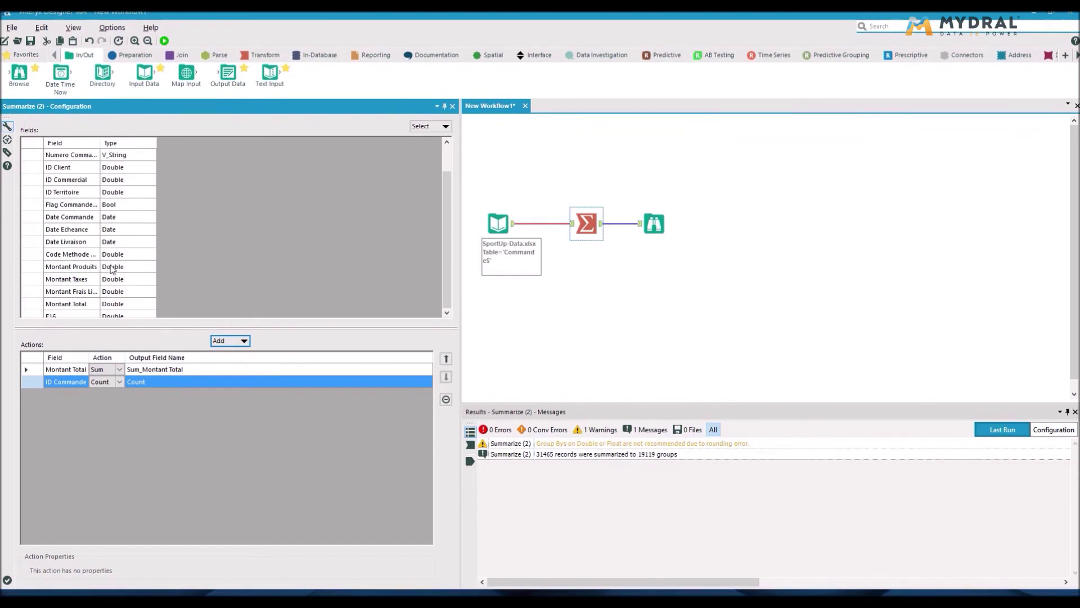
pyautogui.scroll(1, 110, 269)
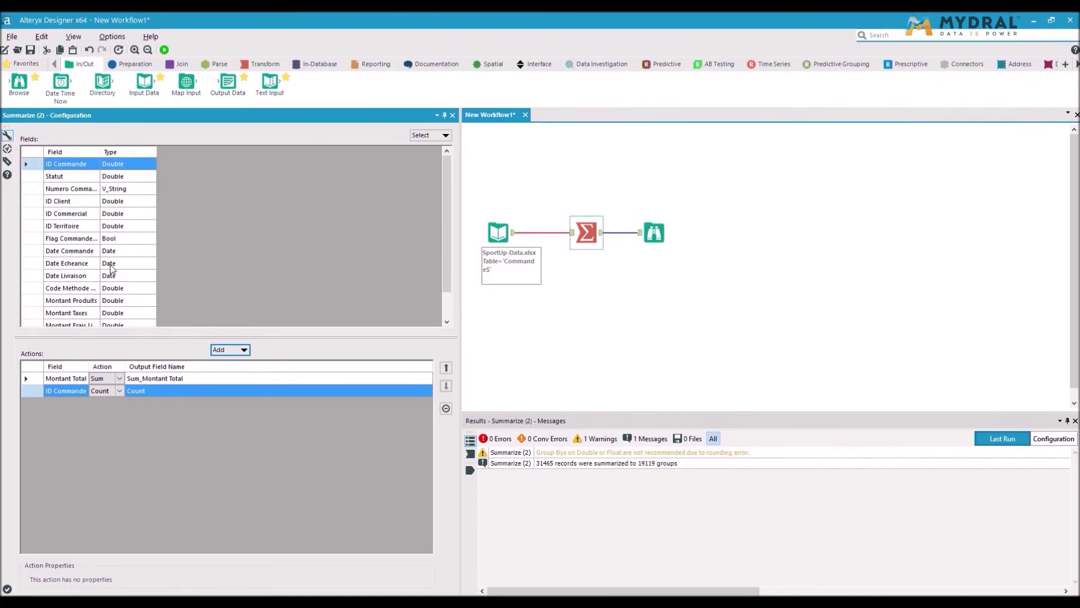